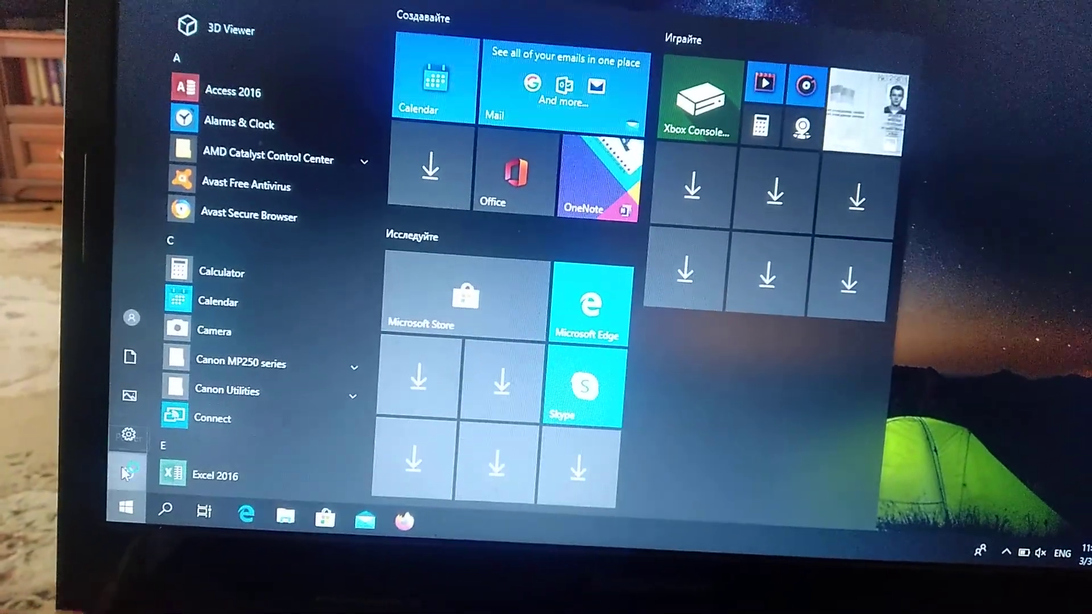
Restart Windows 10 from the power menu into the recovery options.
click(124, 469)
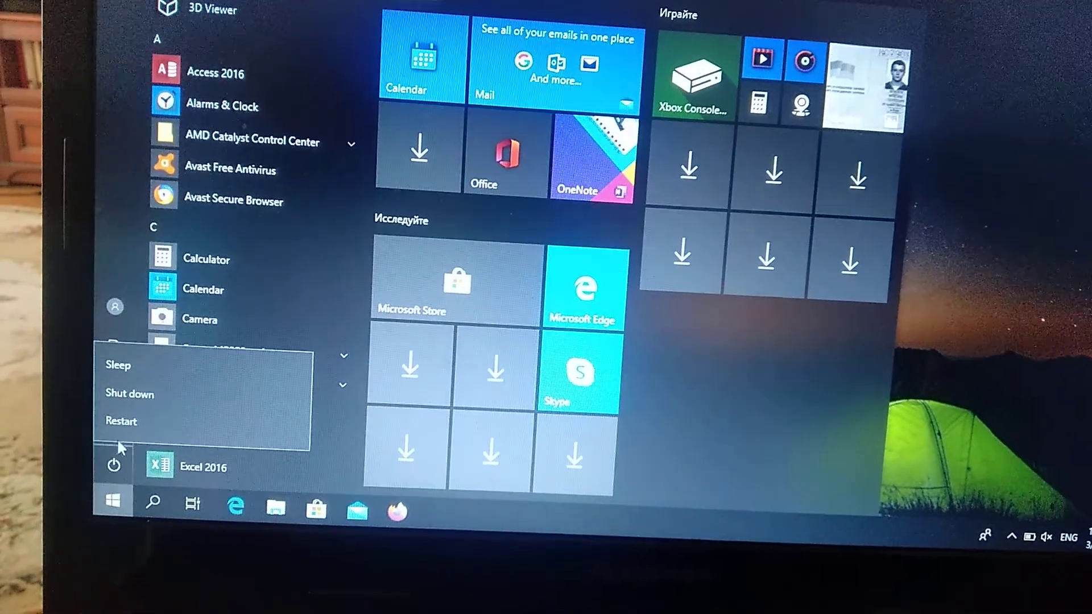
click(128, 420)
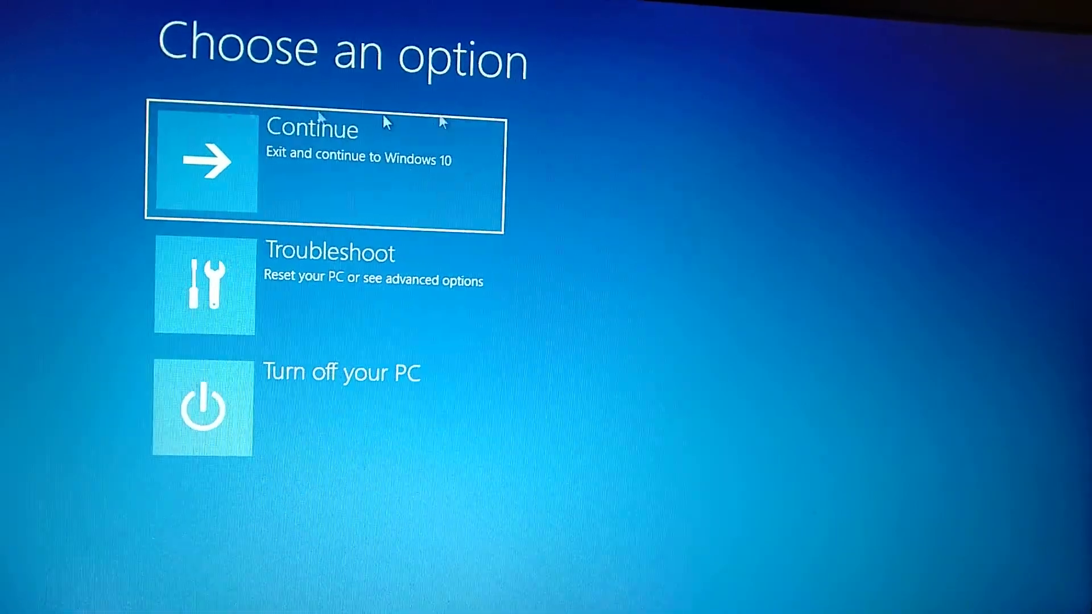
Open the Troubleshoot options on the recovery screen.
click(386, 322)
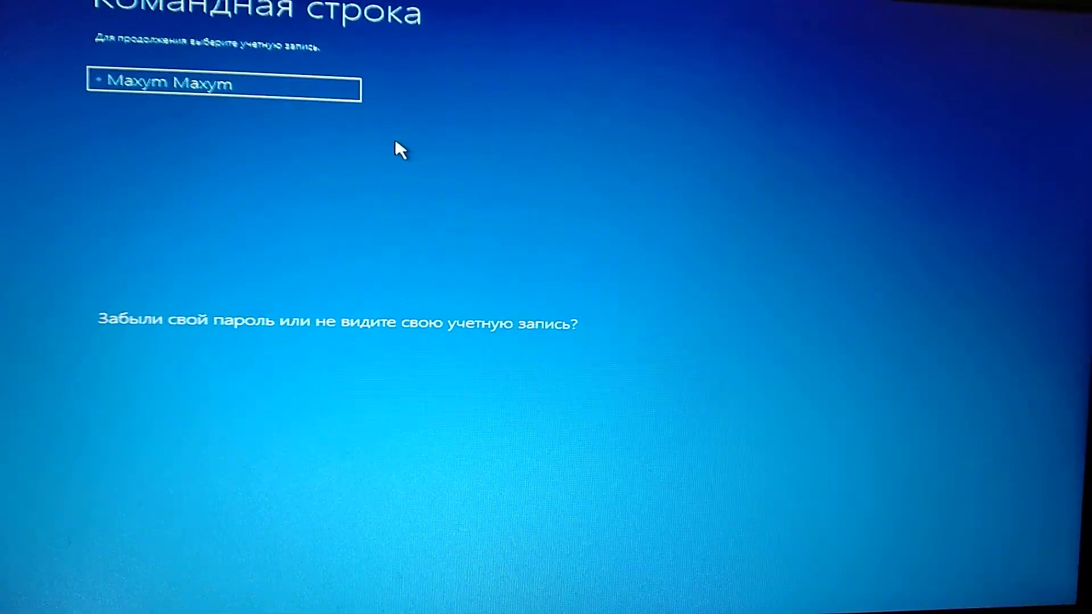
Choose the account to sign in with for Command Prompt.
click(343, 89)
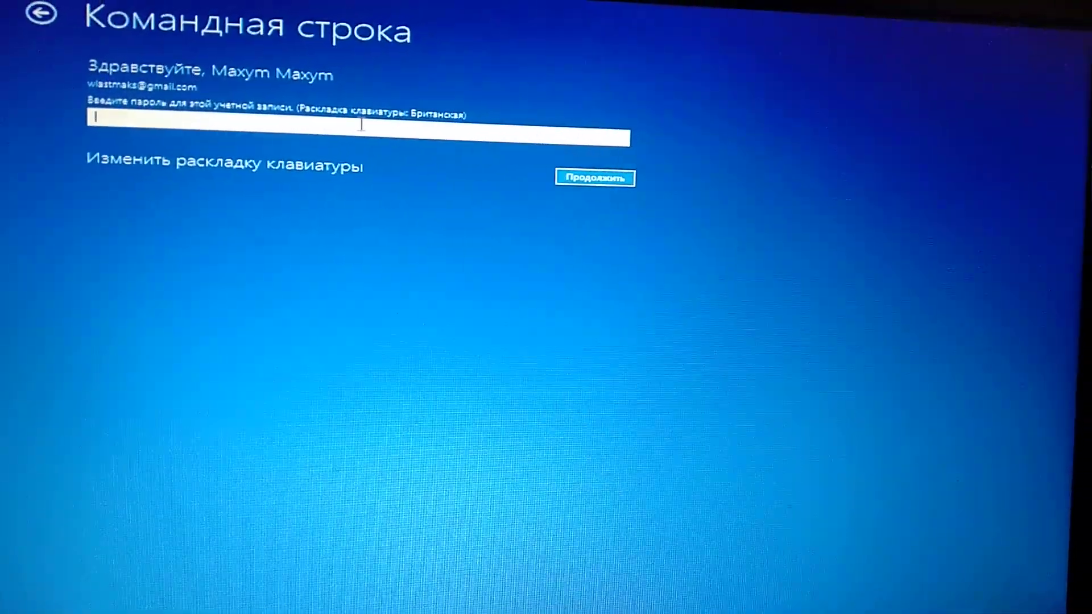
text(a)
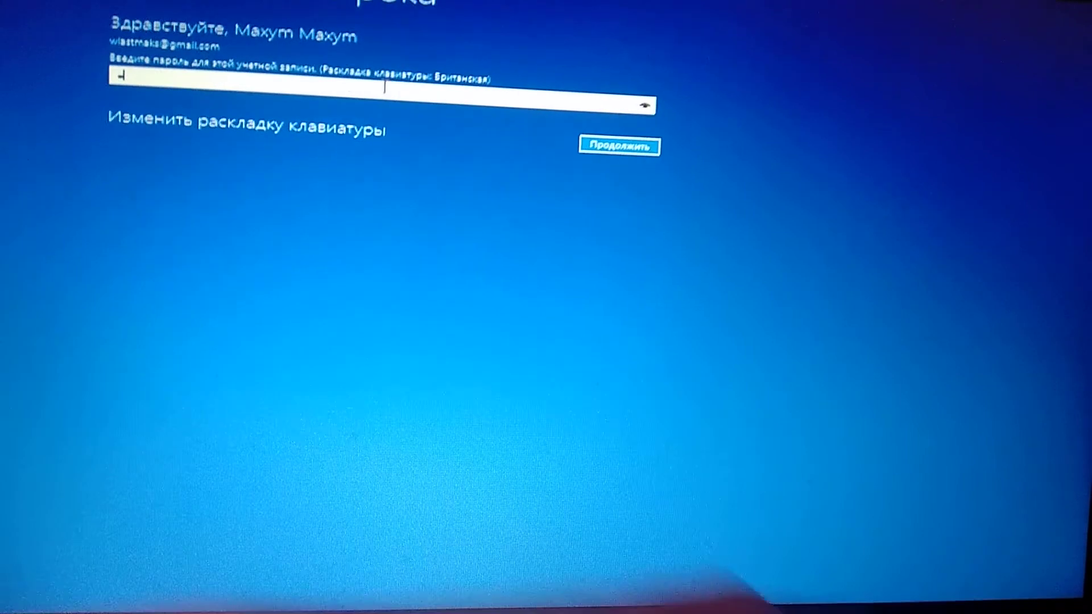
text(aaaaaaaaaaa)
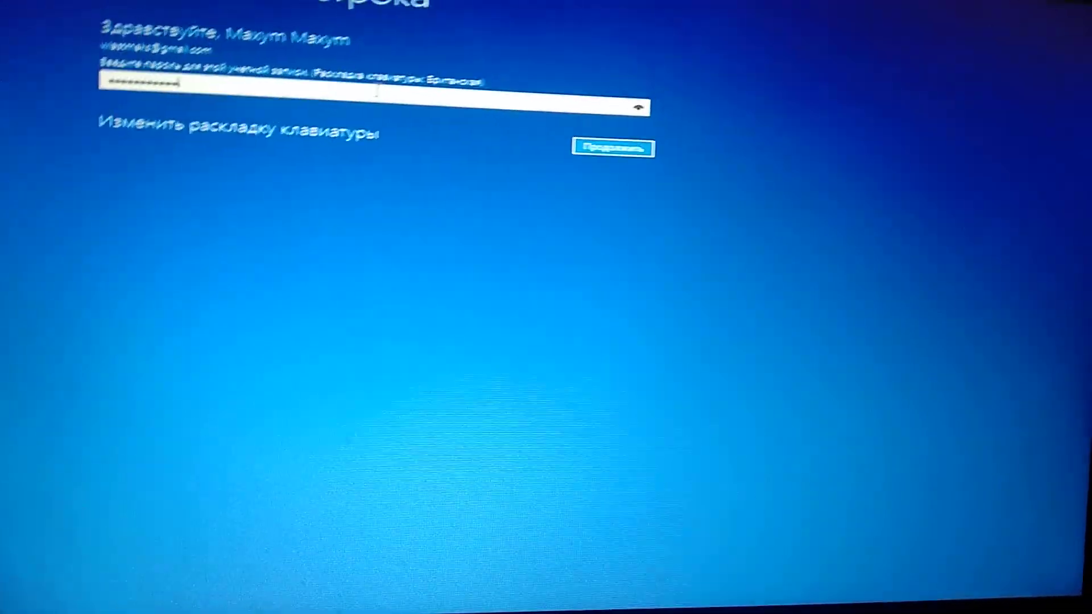
text(aaaa)
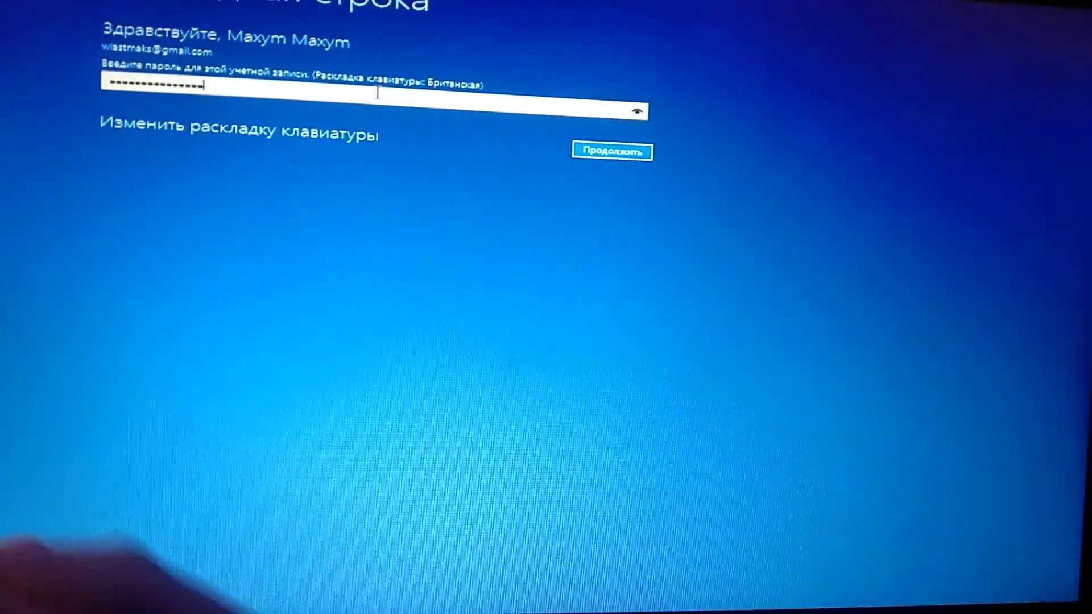
text(aaa)
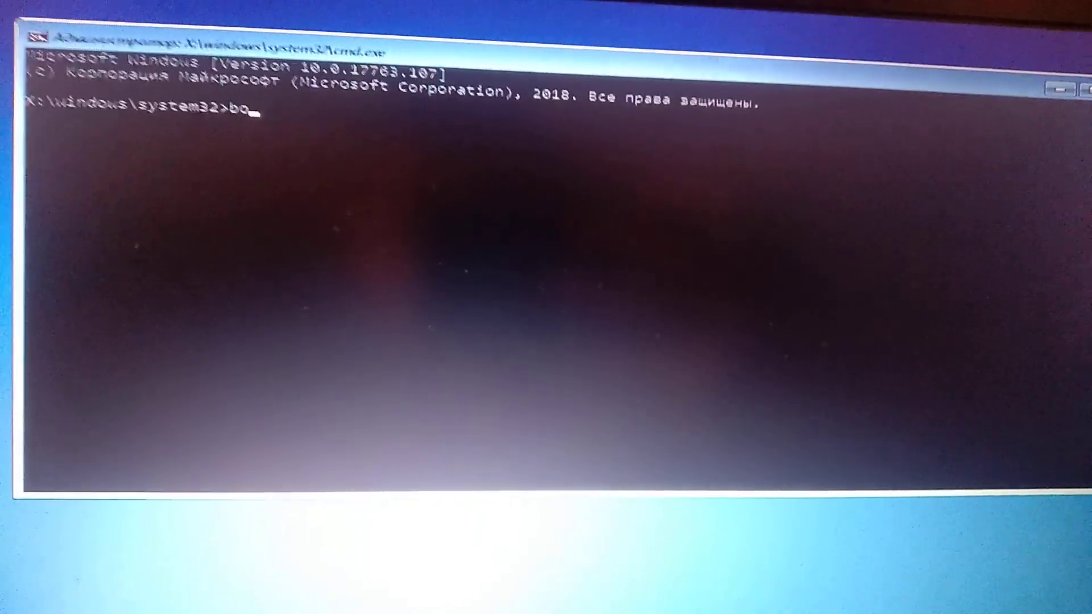
text(ot)
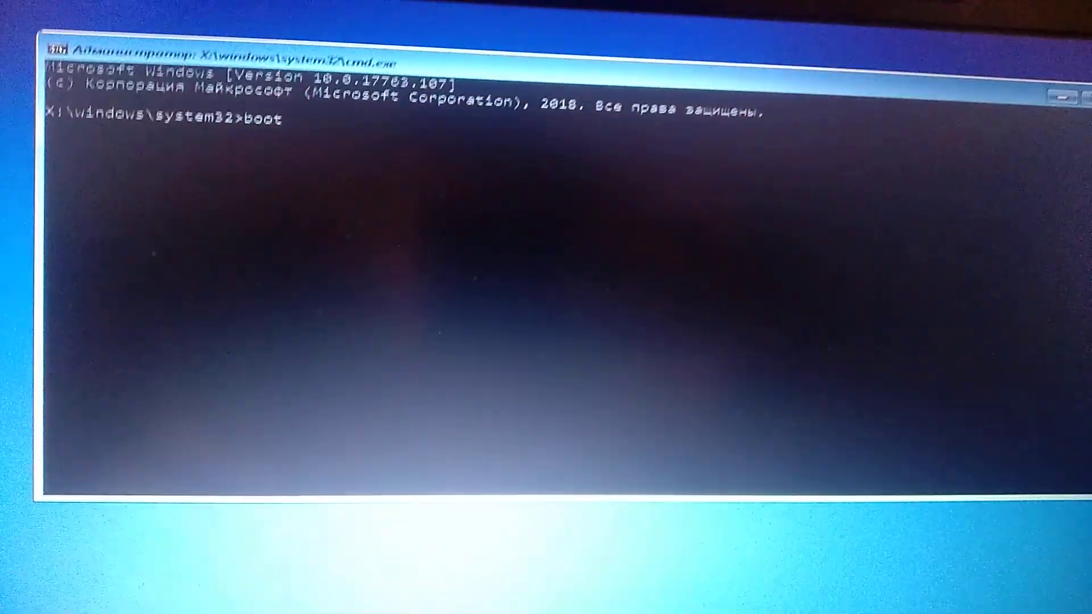
text(c /)
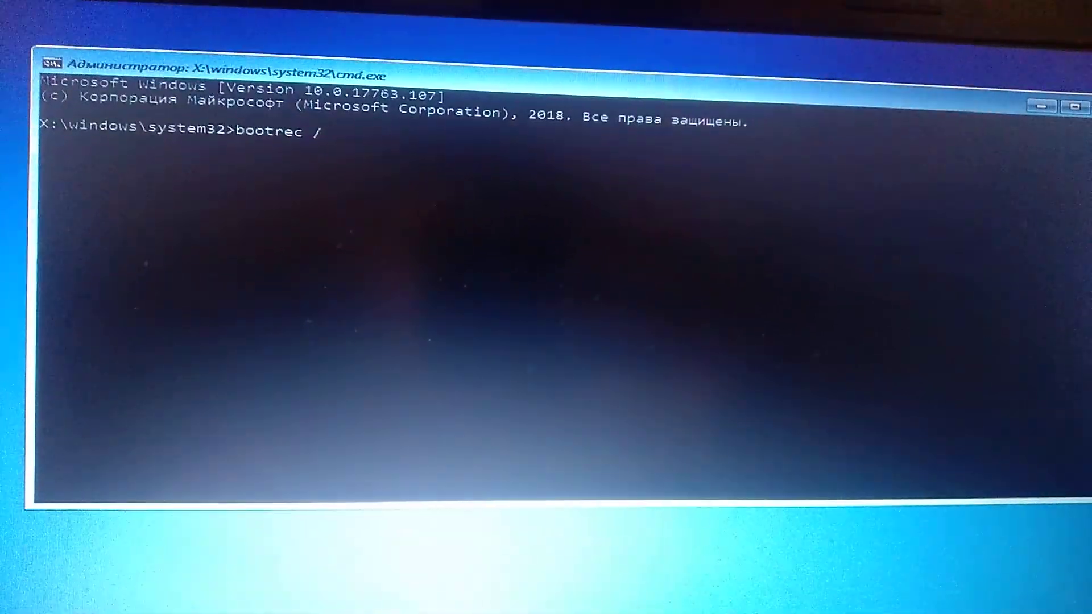
text(fix)
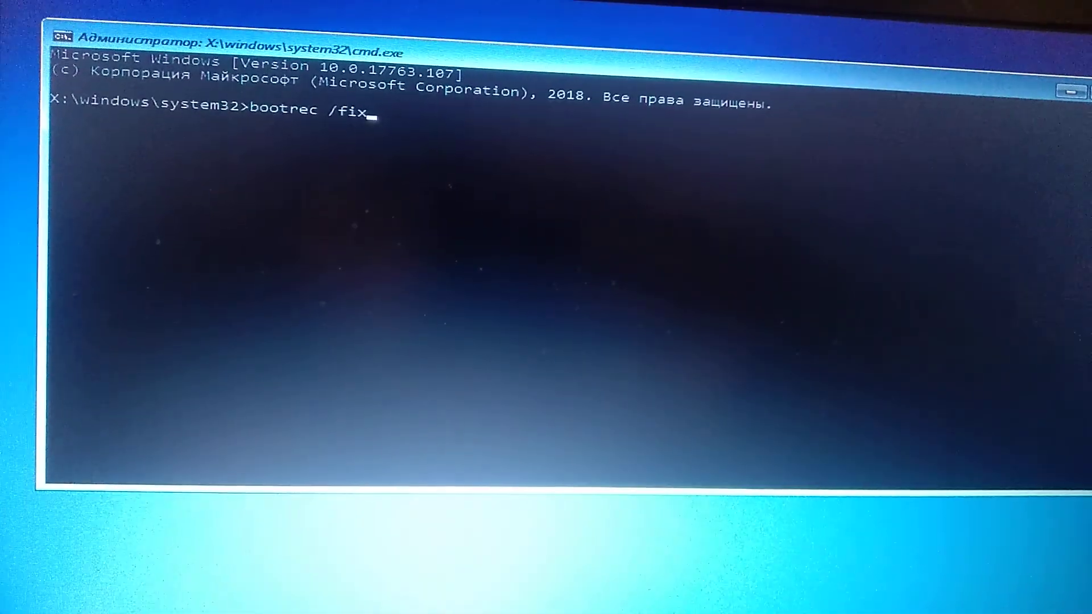
text(b)
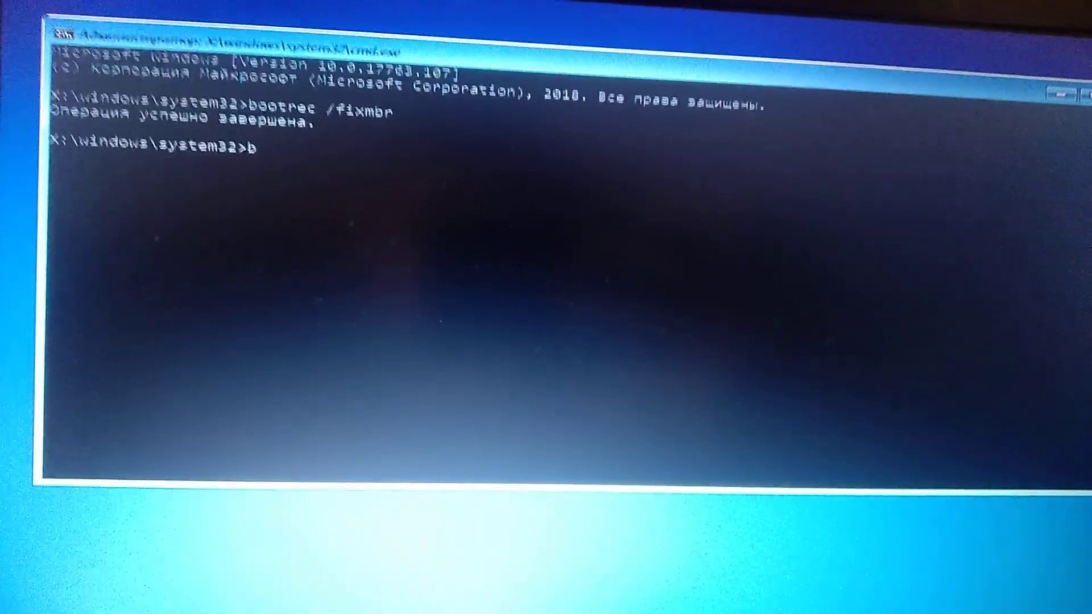
text(ootrec)
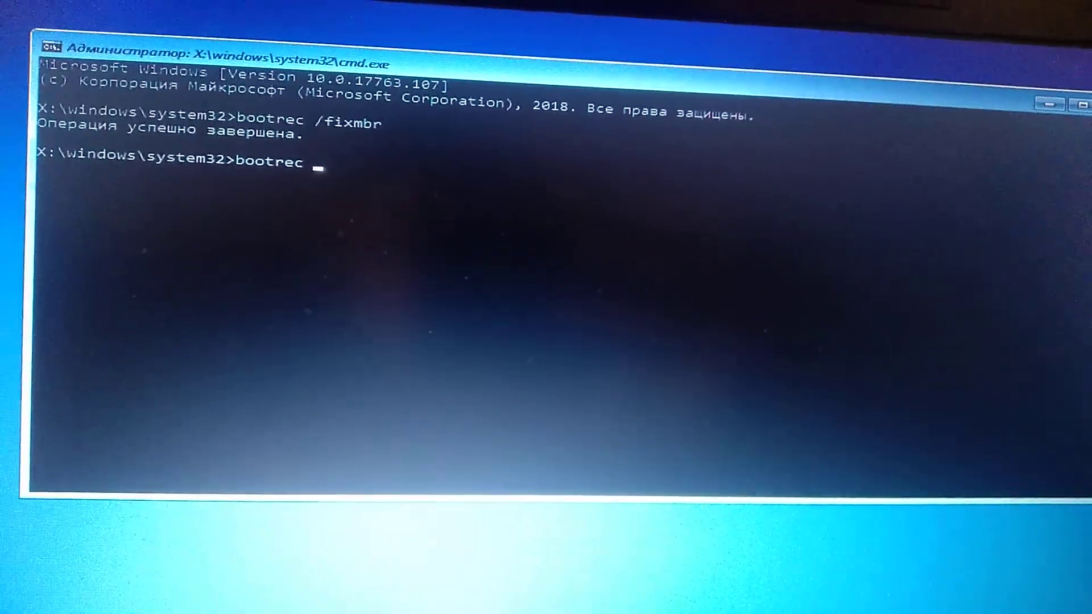
text( /fix)
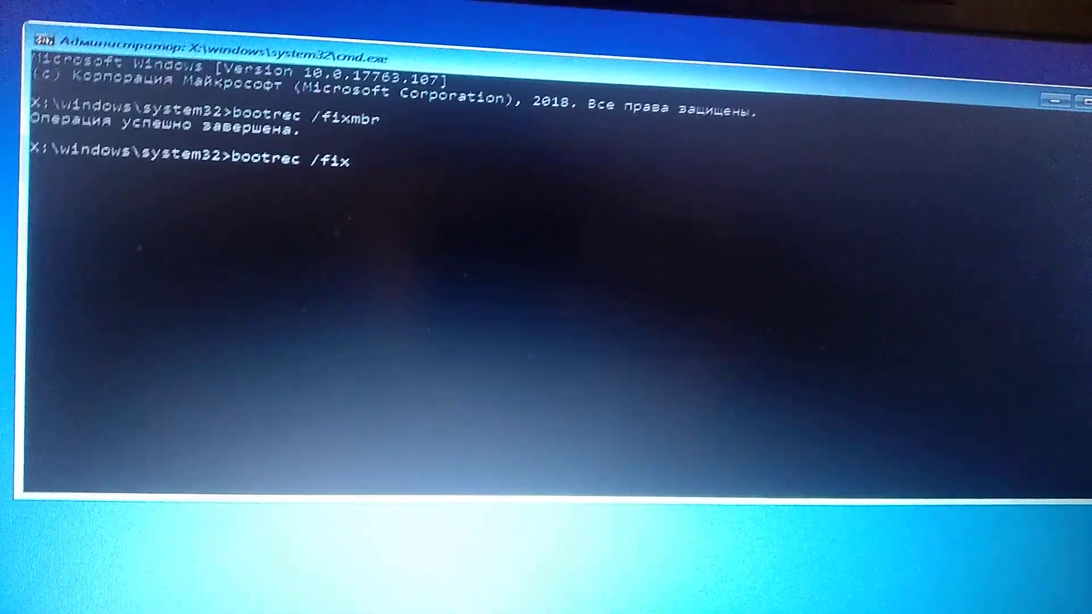
text(boot)
Run bootrec /fixboot, which is refused with access denied.
key(Return)
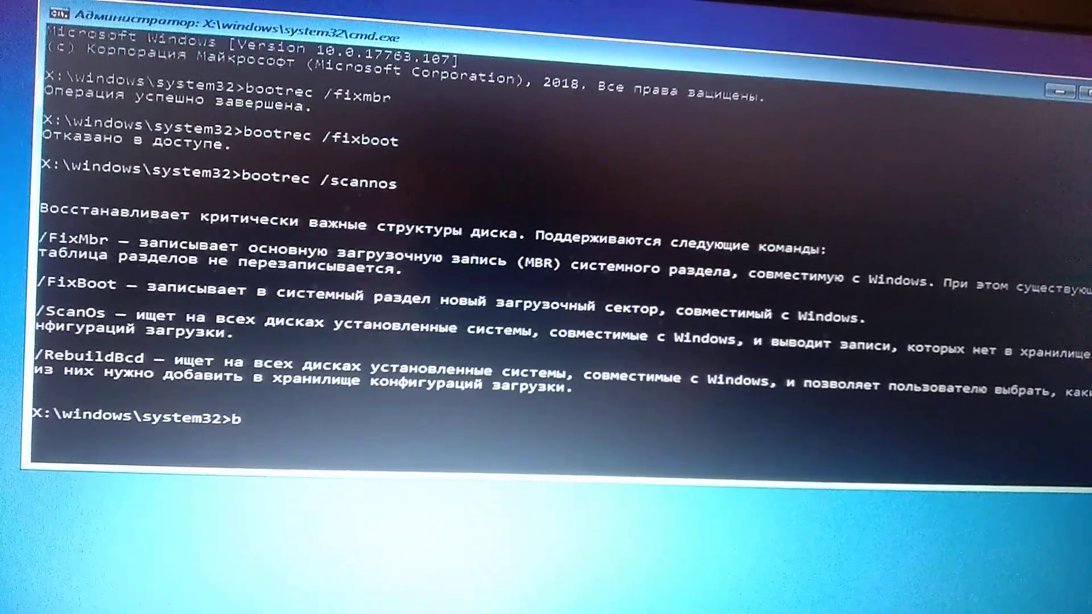
text(ootre)
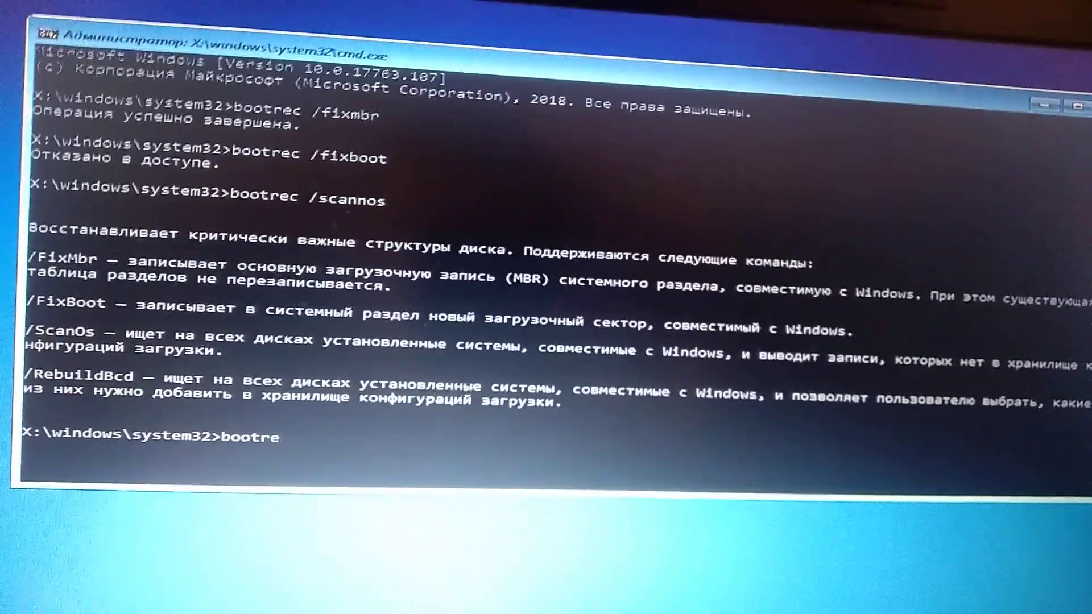
text(c )
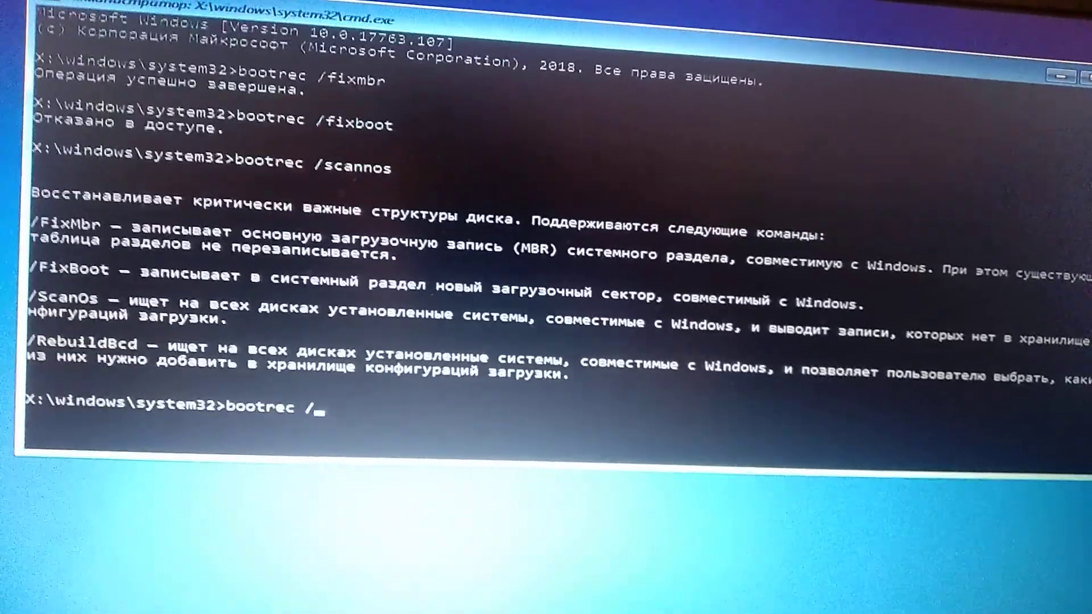
text(/)
Remove the extra slash and run bootrec /rebuildbcd.
key(BackSpace)
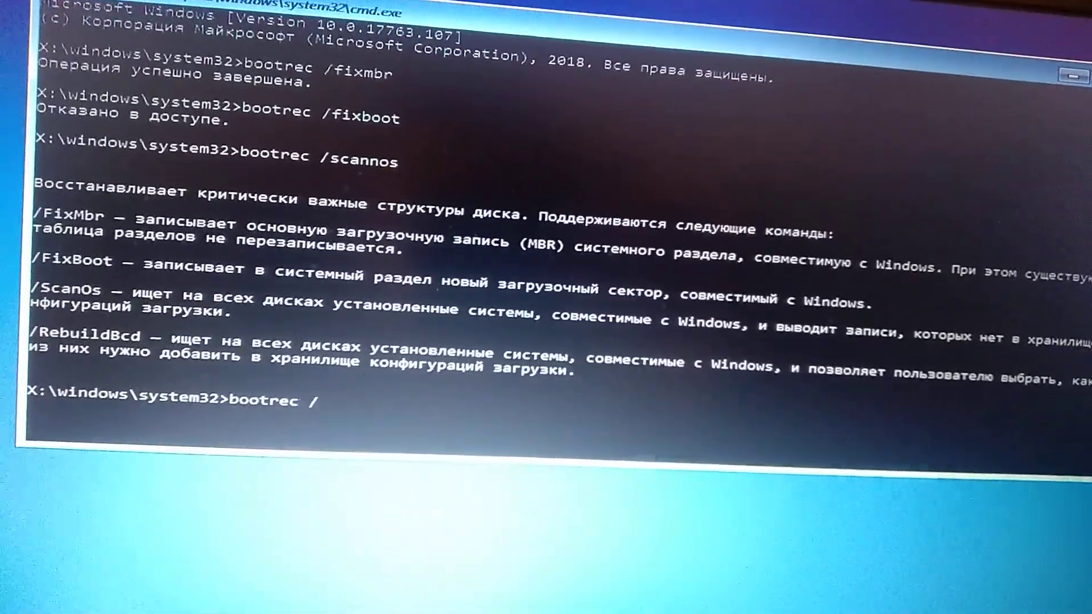
text(reb)
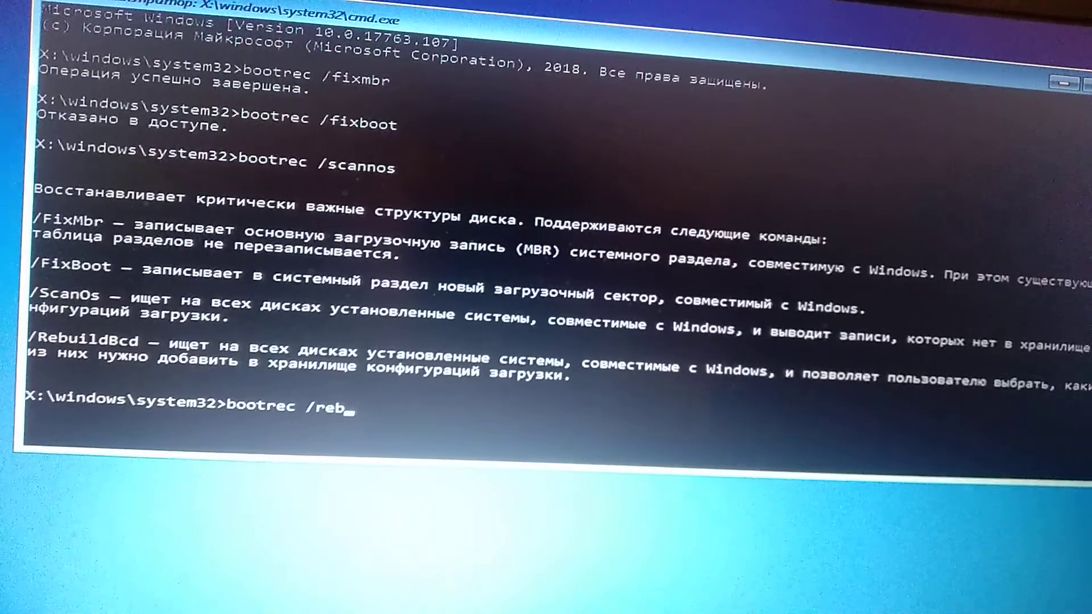
text(uildb)
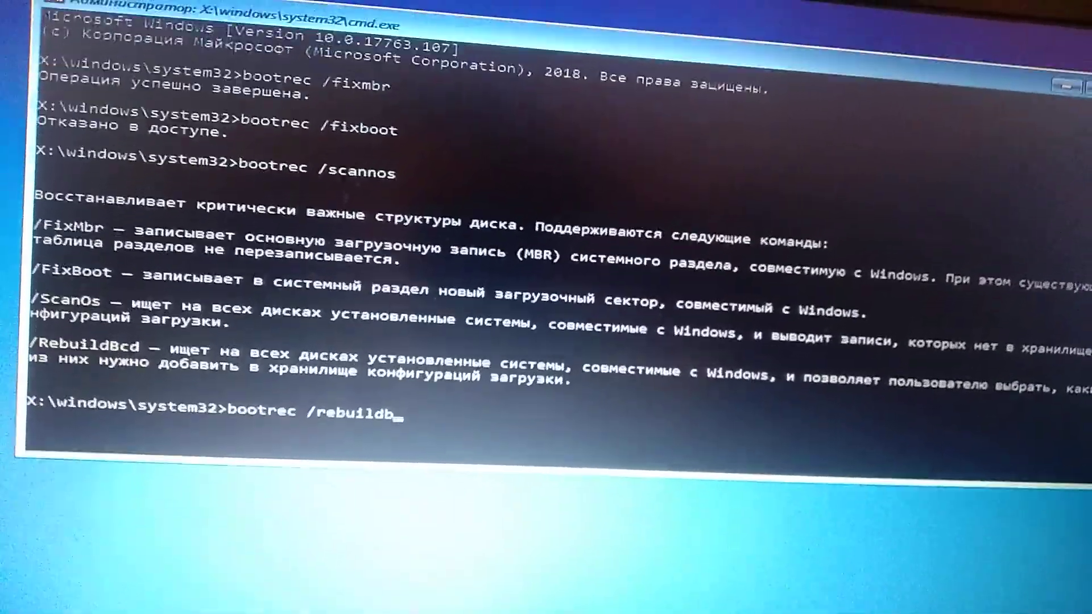
text(d)
key(Return)
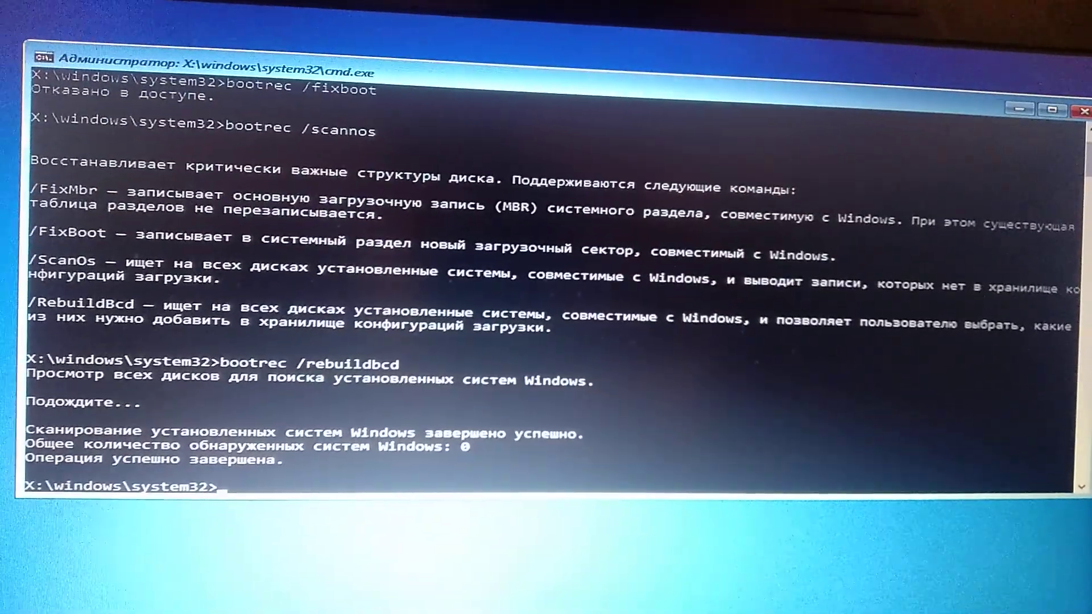
text(ex)
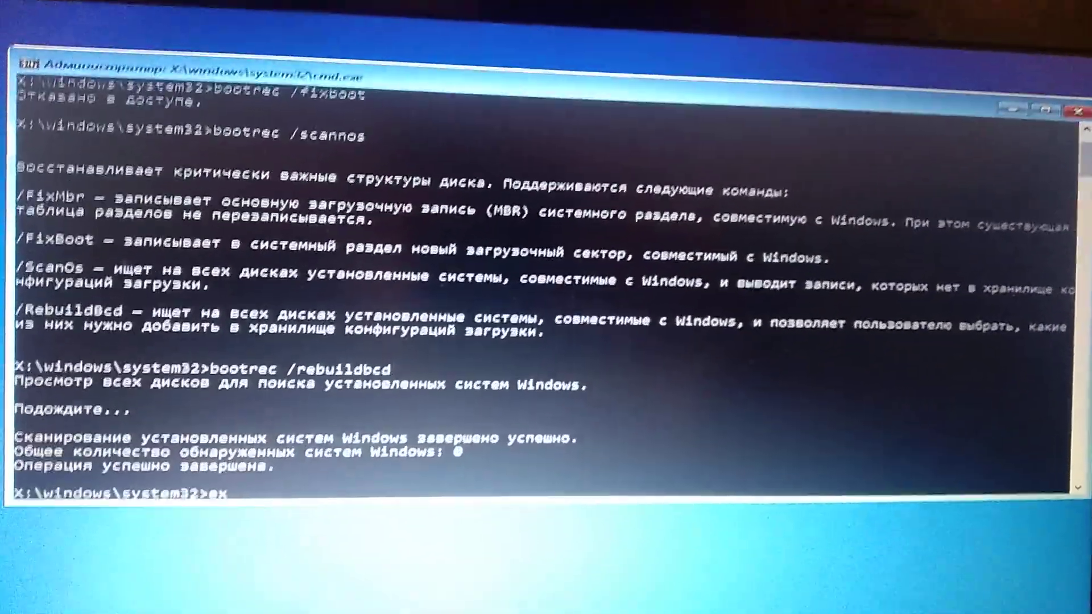
text(it)
Exit Command Prompt to return to the recovery choose-an-option screen.
key(Return)
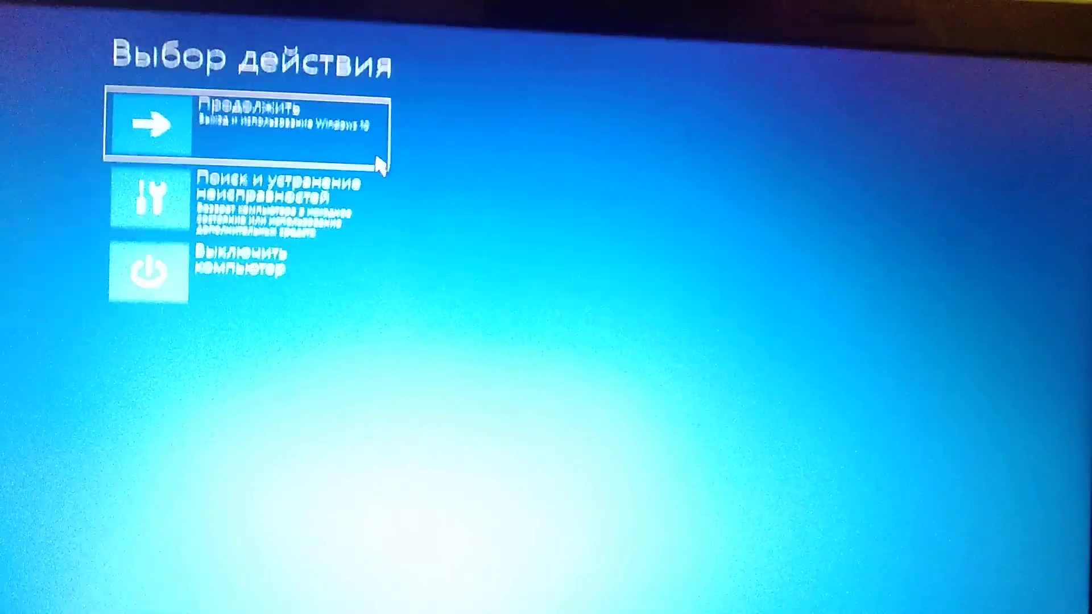